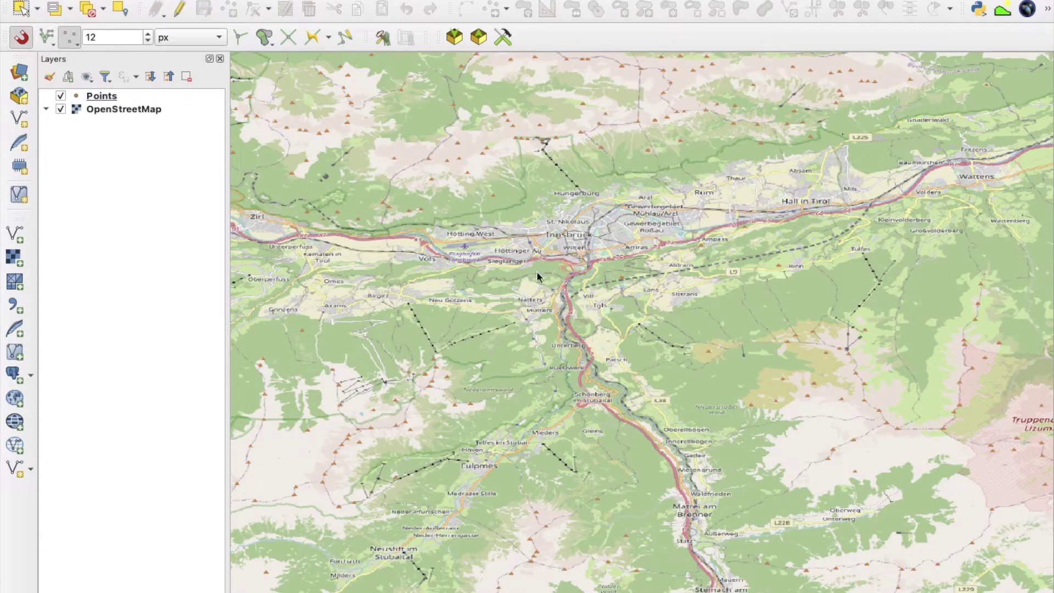
left_click(138, 113)
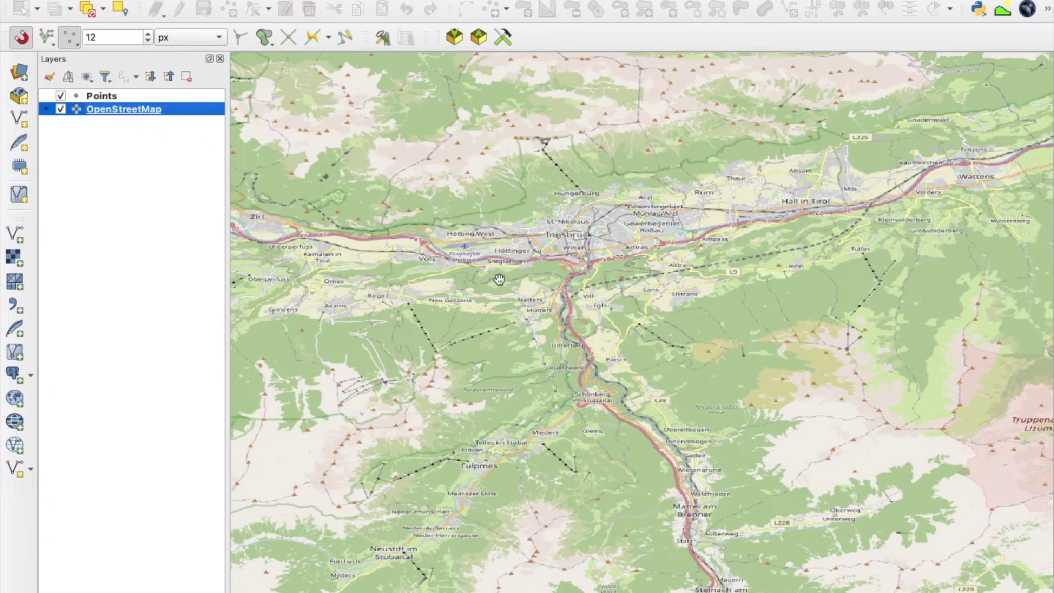
double_click(105, 96)
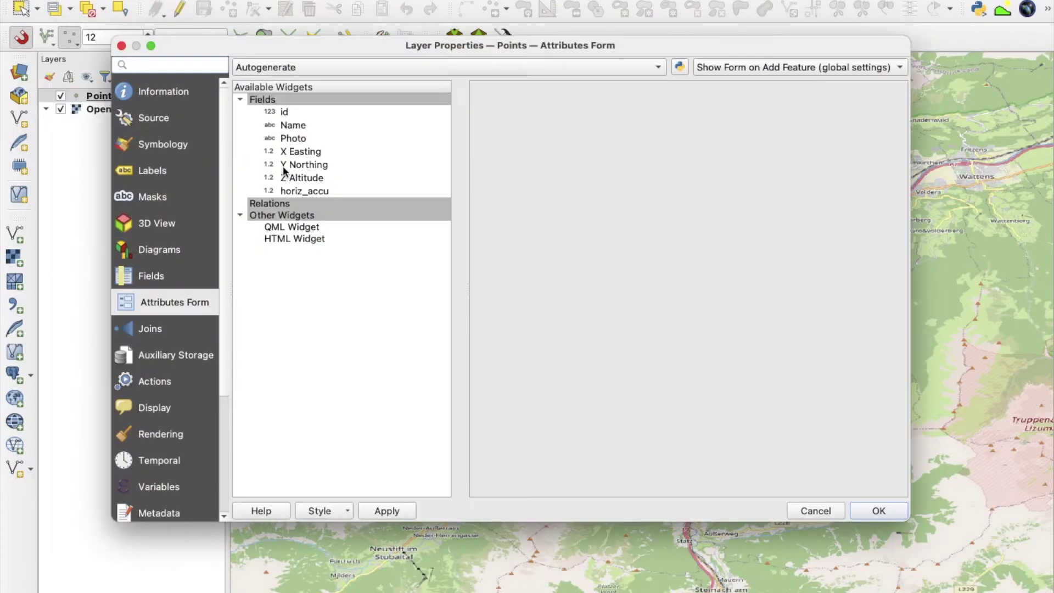
left_click(169, 275)
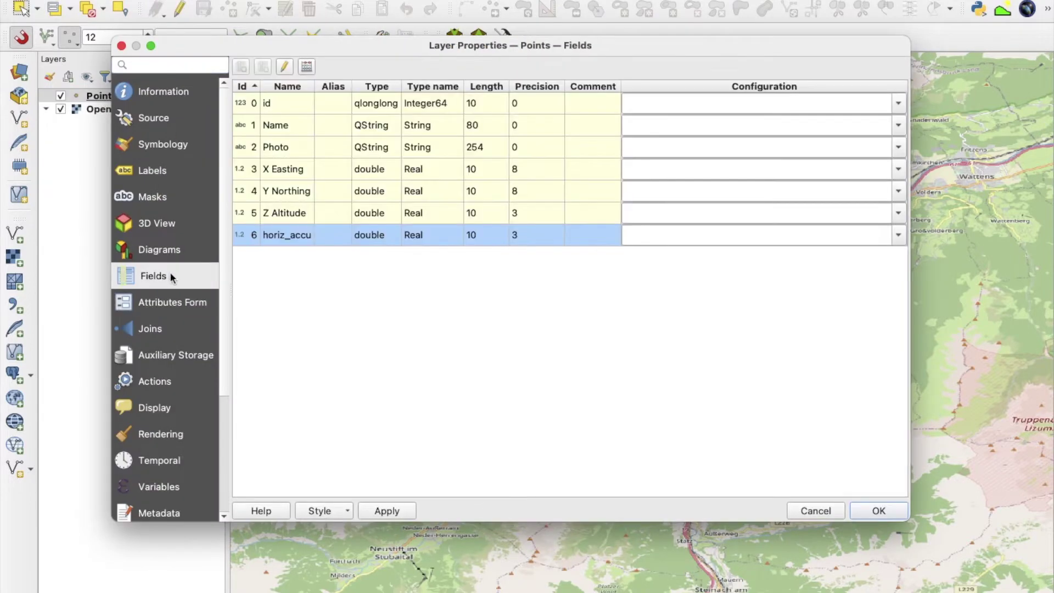
left_click(292, 104)
left_click(292, 126)
left_click(291, 147)
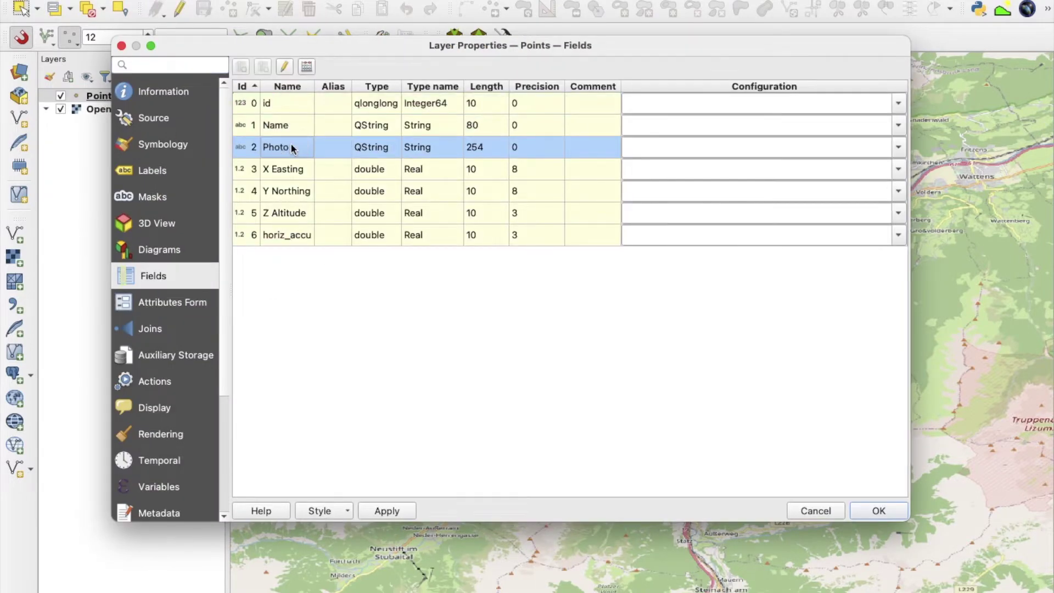
left_click(291, 168)
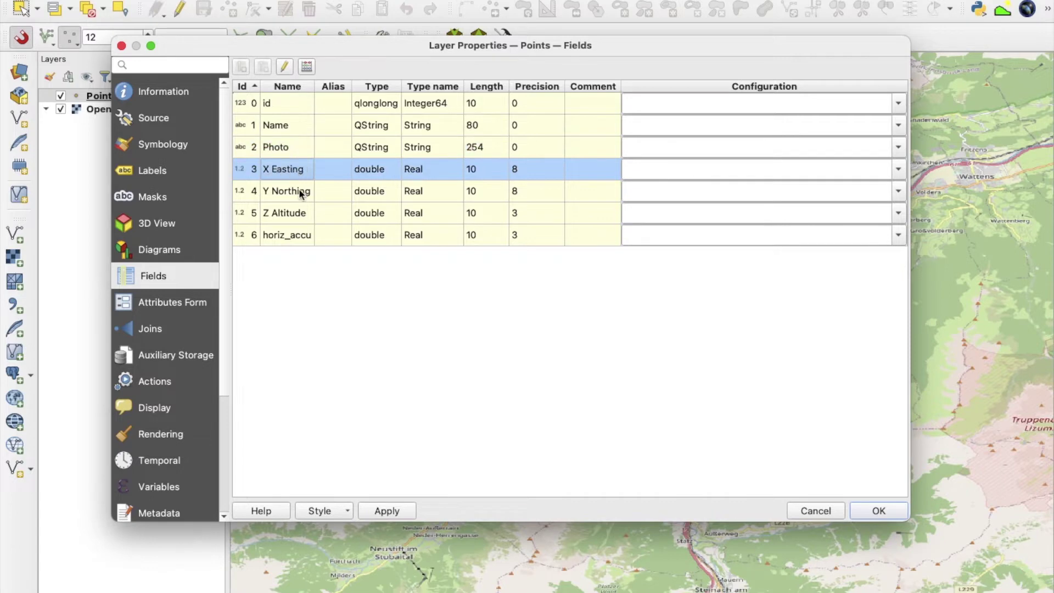
left_click(298, 191)
left_click(298, 212)
left_click(296, 235)
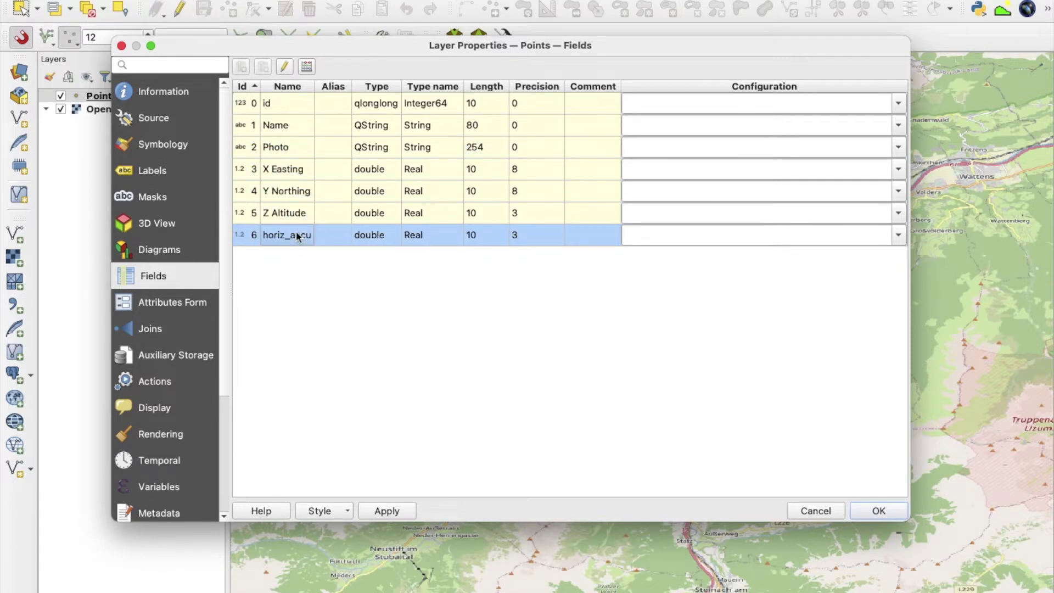
left_click(179, 301)
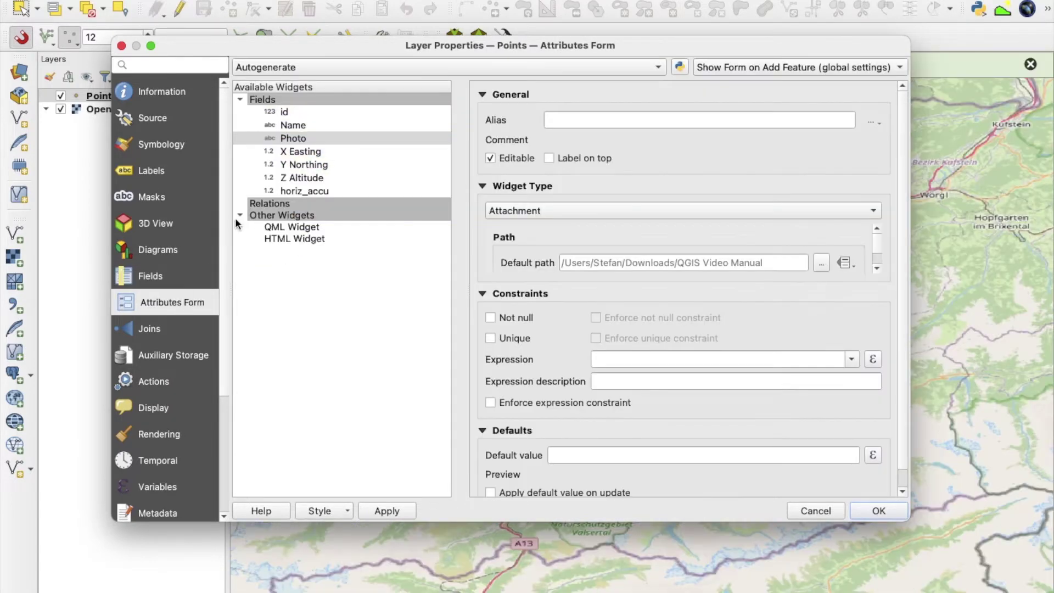
left_click(295, 140)
key("Down")
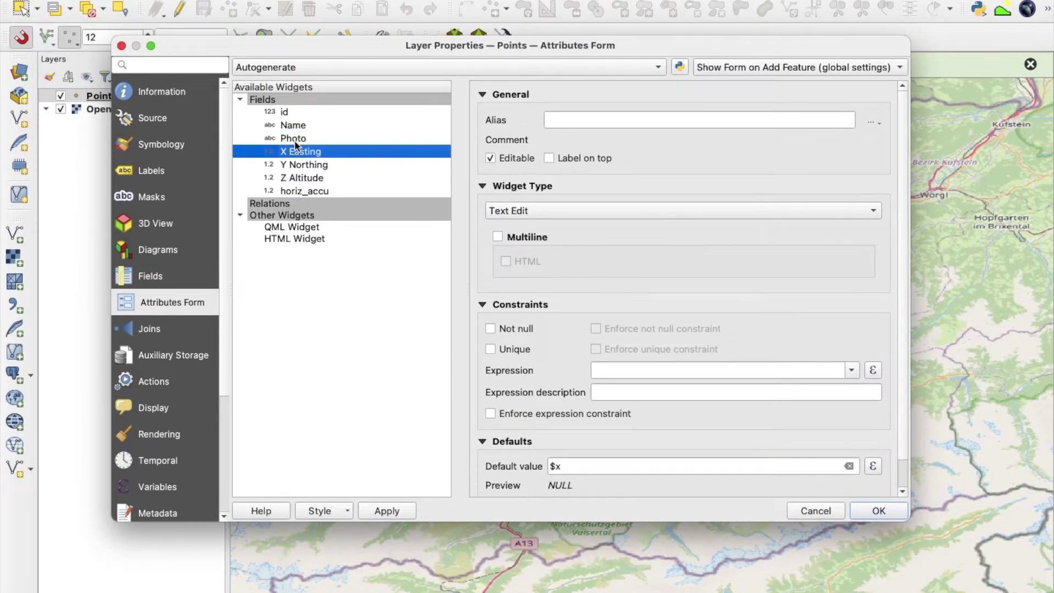
key("Down")
key("Down")
key("Down")
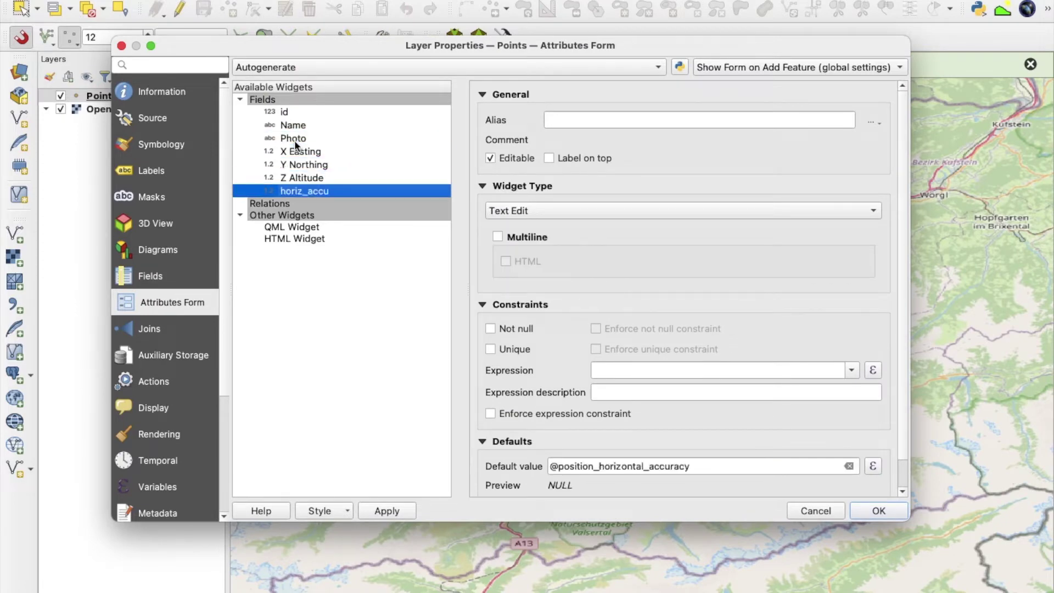
left_click(877, 511)
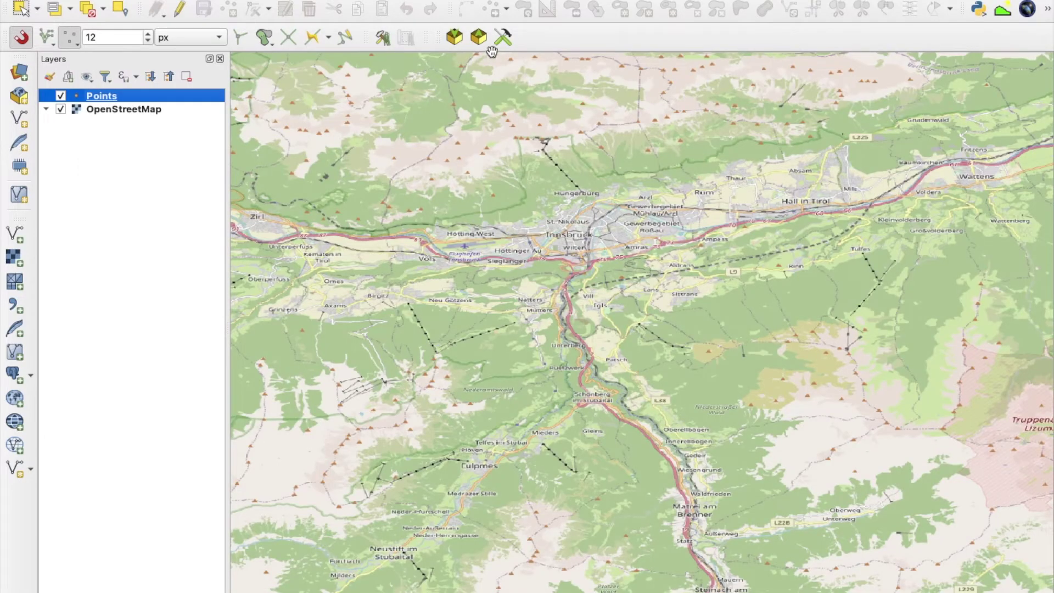
Step: Package the QGIS project for QField into the QGIS Video Manual export folder
left_click(452, 38)
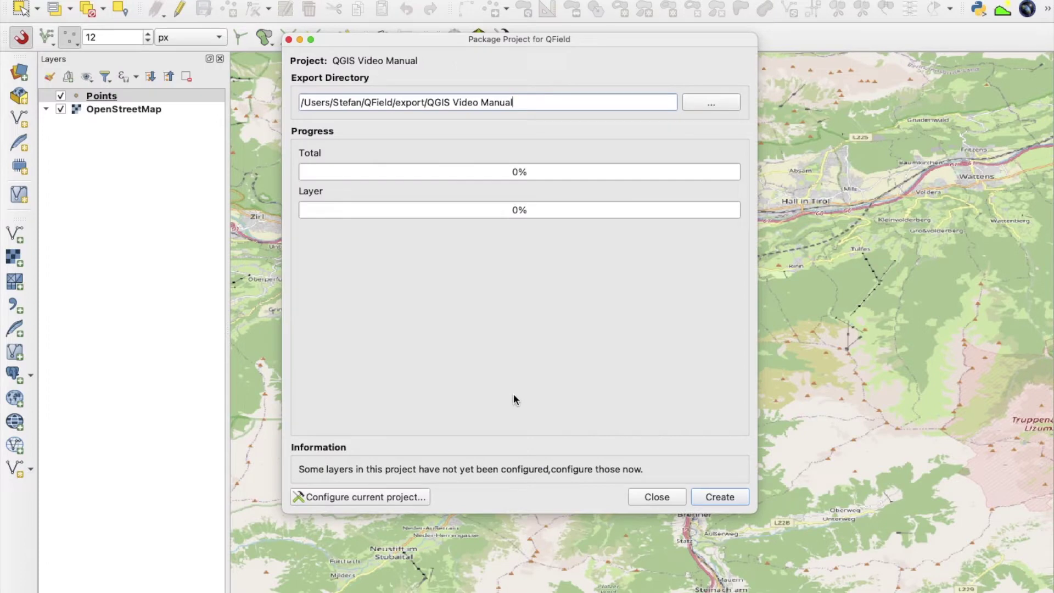
left_click(720, 497)
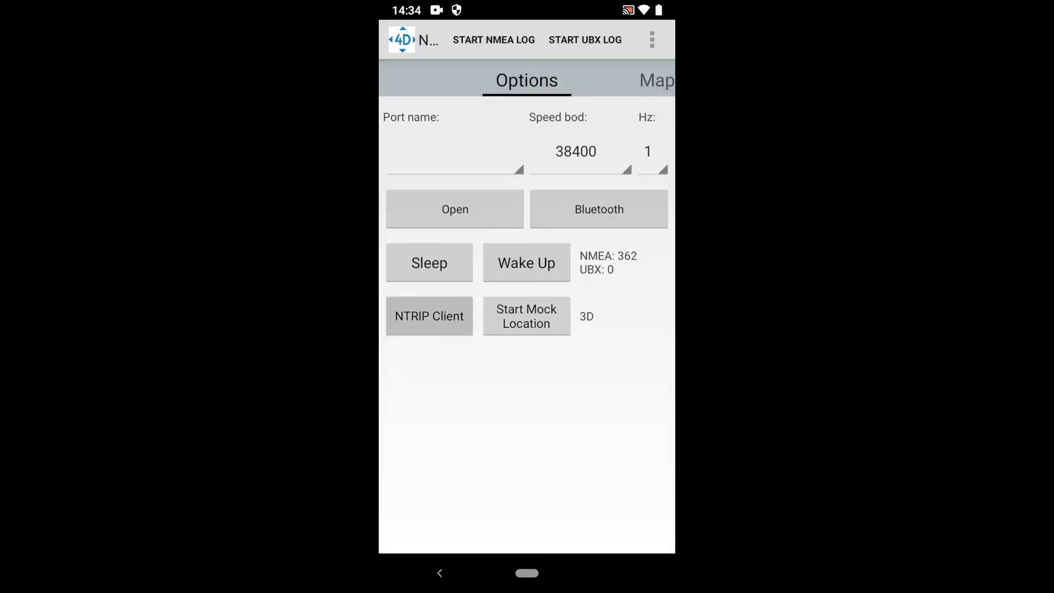
Step: Start receiving NTRIP corrections from mount point APOS_VRS3 and close the connection settings
left_click(526, 521)
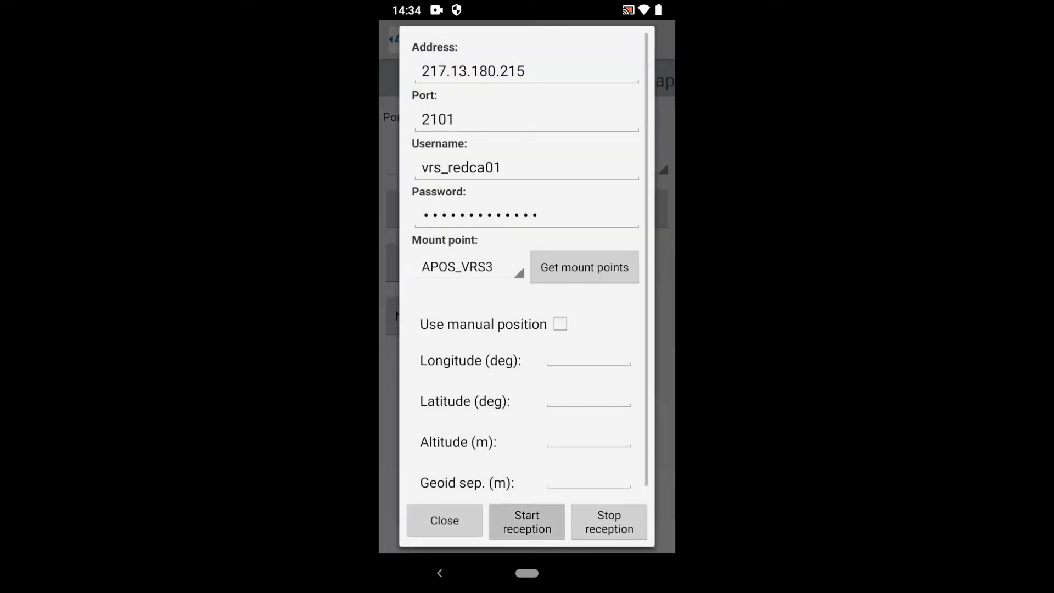
left_click(444, 520)
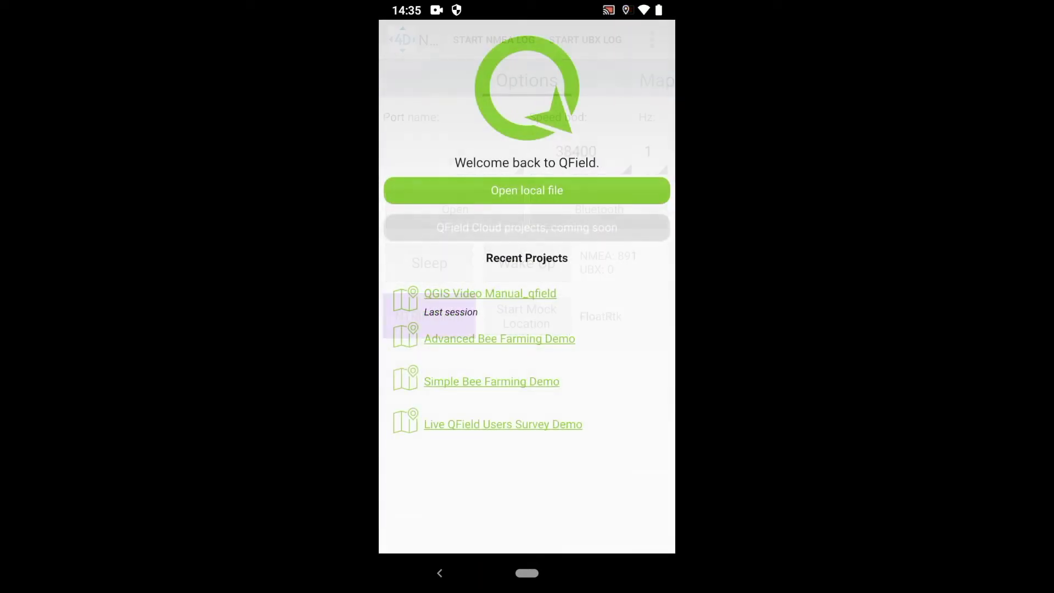
Step: Open the recent project QGIS Video Manual_qfield from the QField welcome screen
left_click(527, 190)
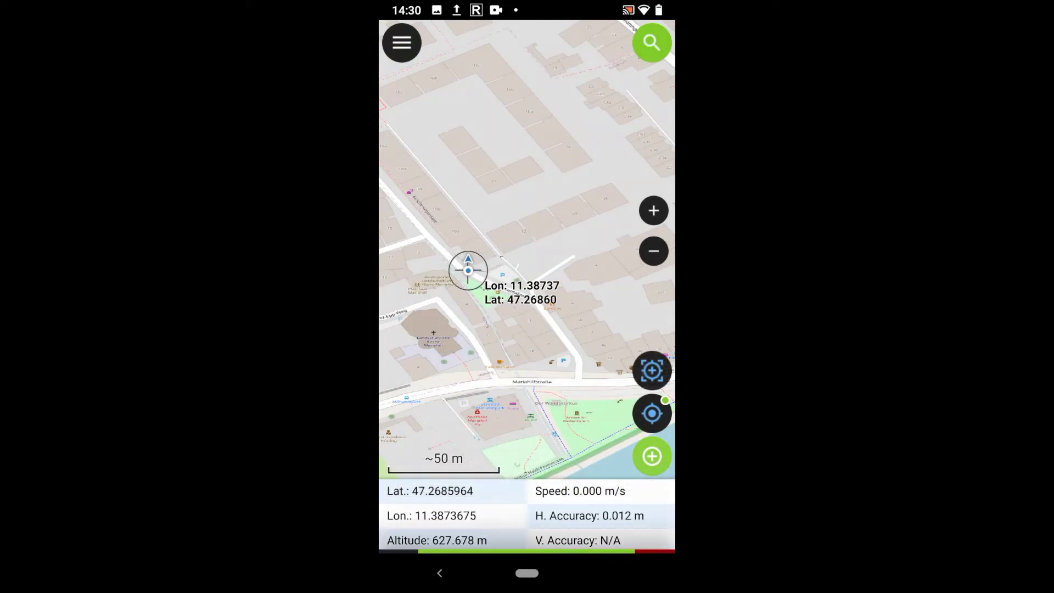
Step: Add a point at the current position with id 1 and name 'Point 1', then save it
left_click(511, 367)
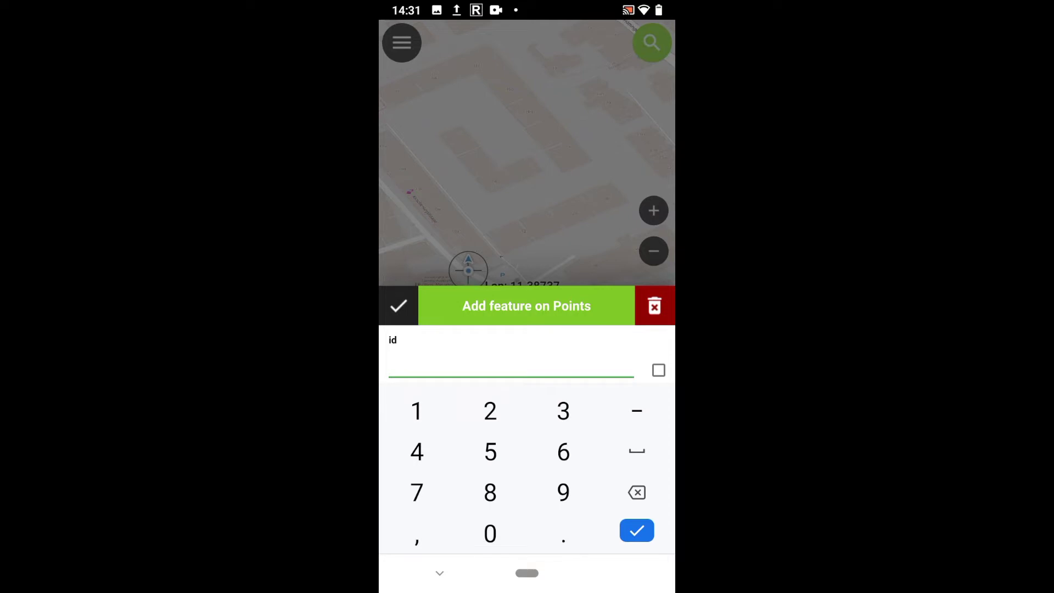
type("1")
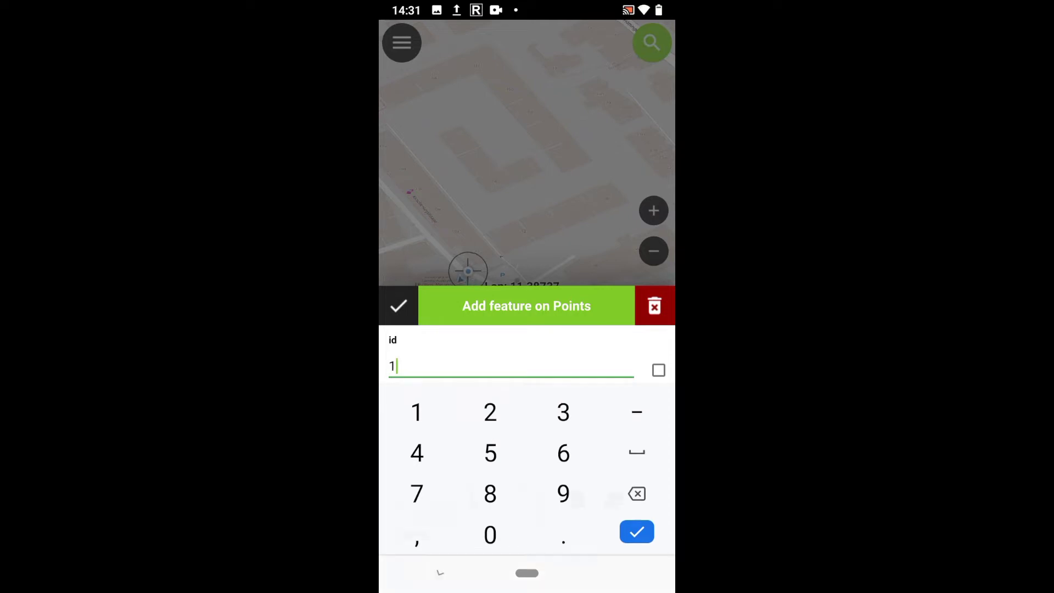
key("Return")
left_click(510, 430)
type("Point")
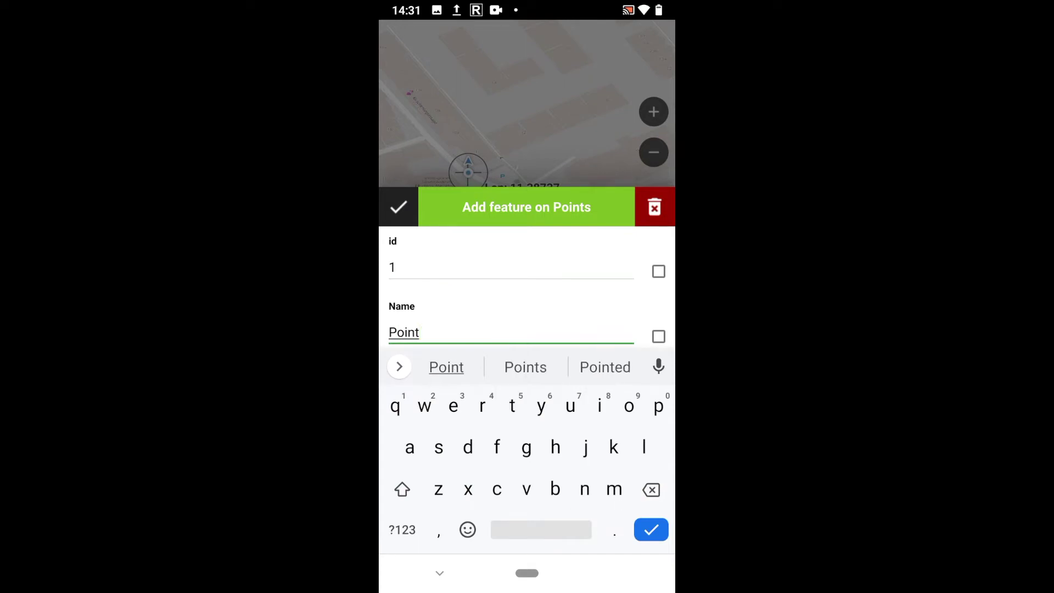
left_click(401, 529)
type("1")
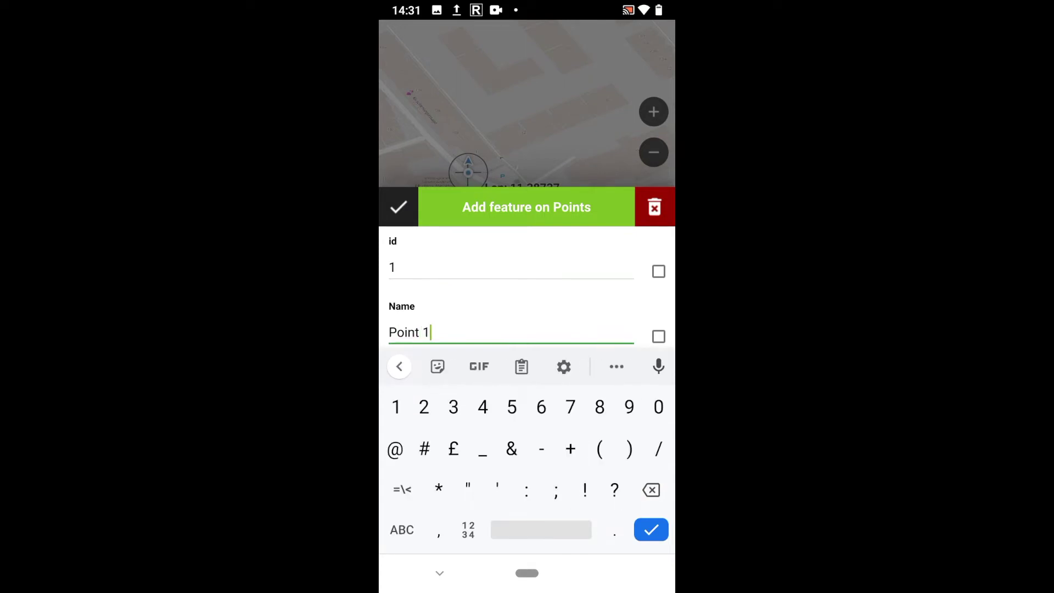
key("Return")
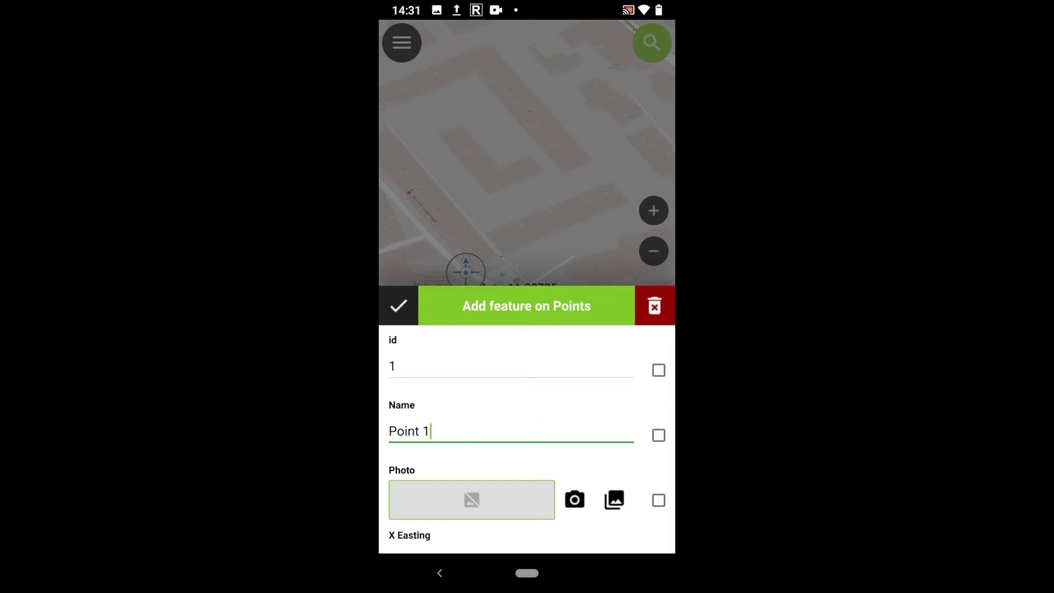
left_click_drag(510, 450, 511, 324)
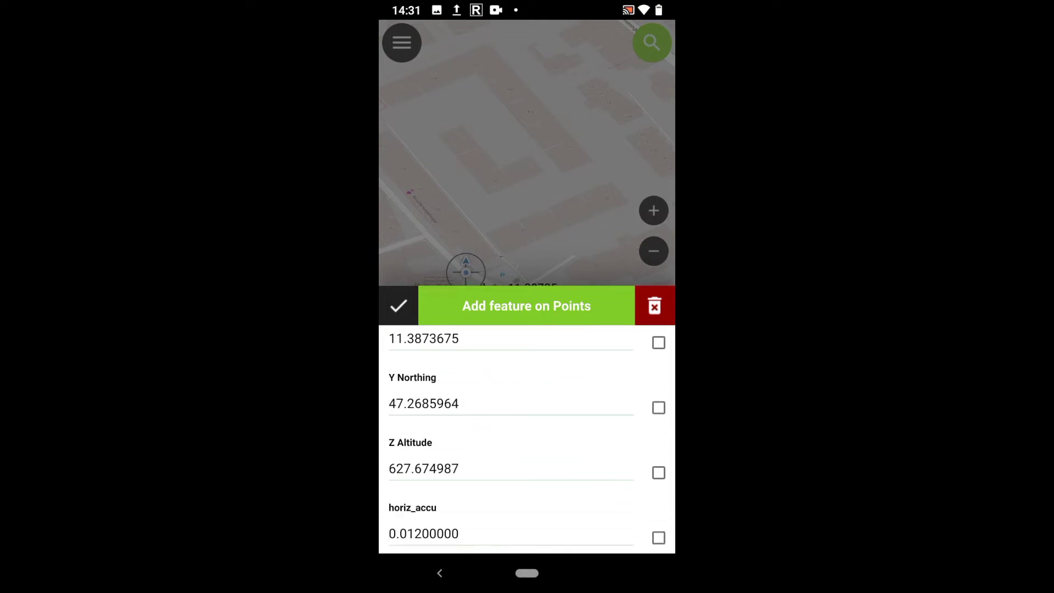
left_click(398, 305)
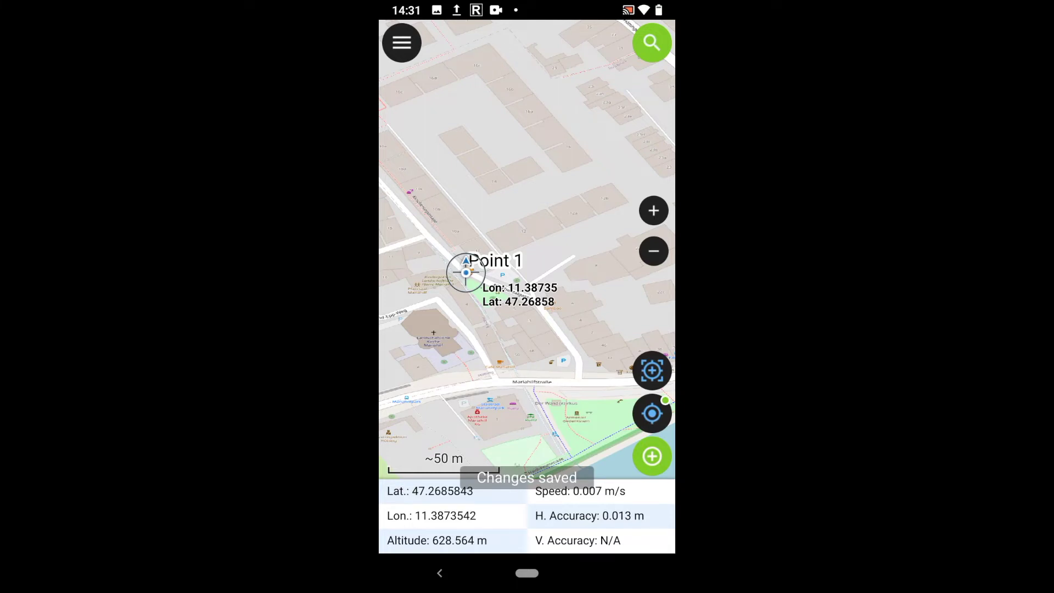
Step: Attach a photo of the manhole cover to Point 1 and save the point
left_click(468, 271)
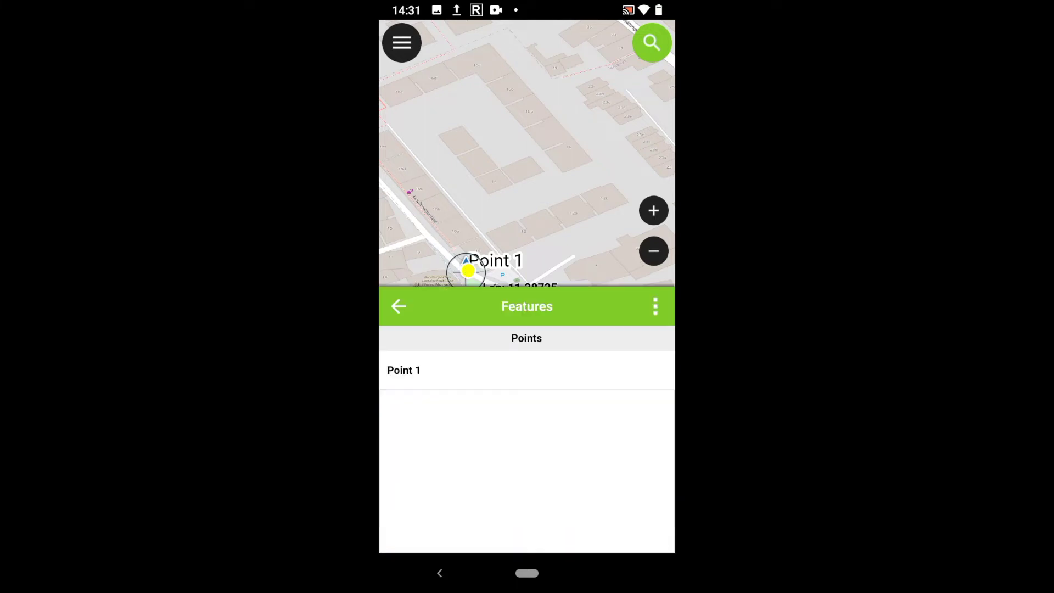
left_click(403, 370)
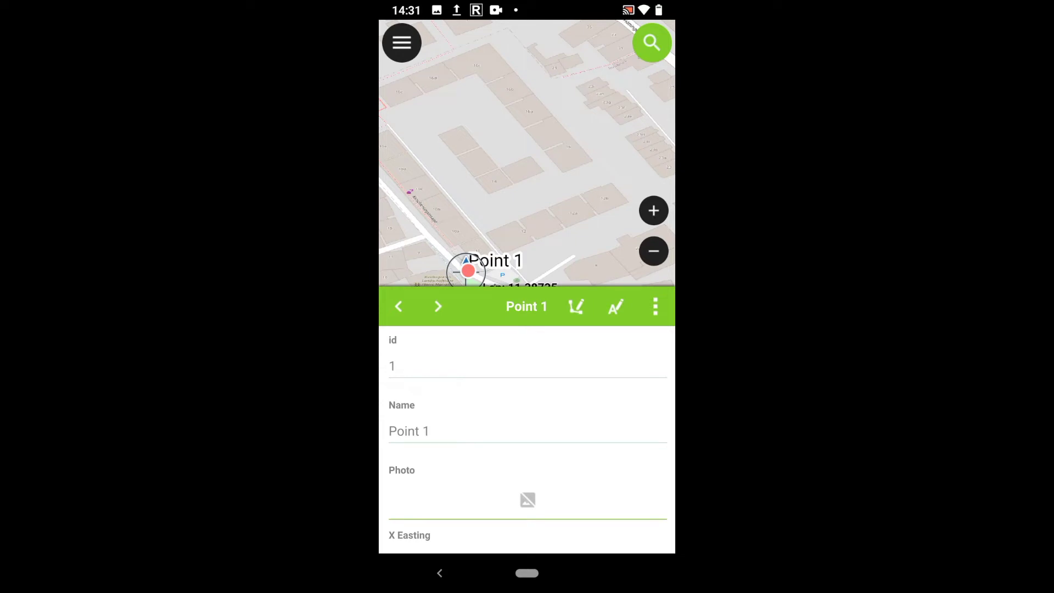
left_click(615, 306)
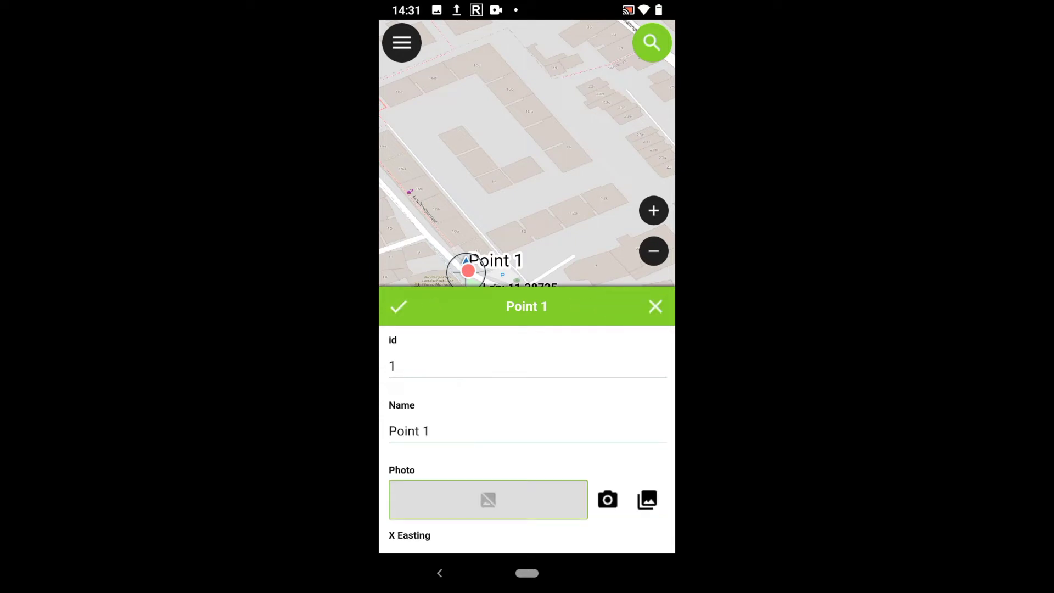
left_click(607, 499)
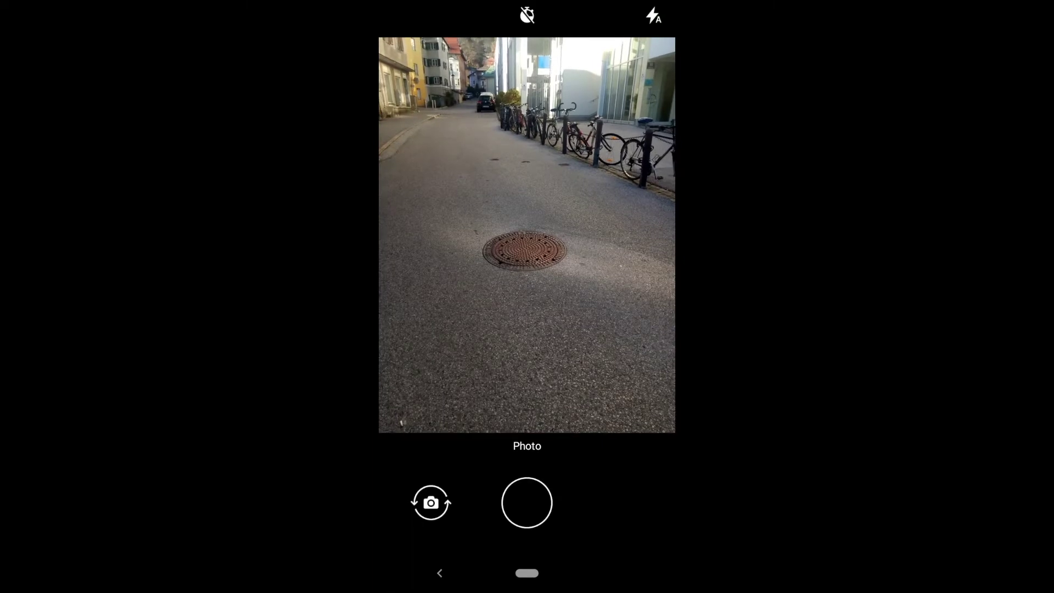
left_click(527, 502)
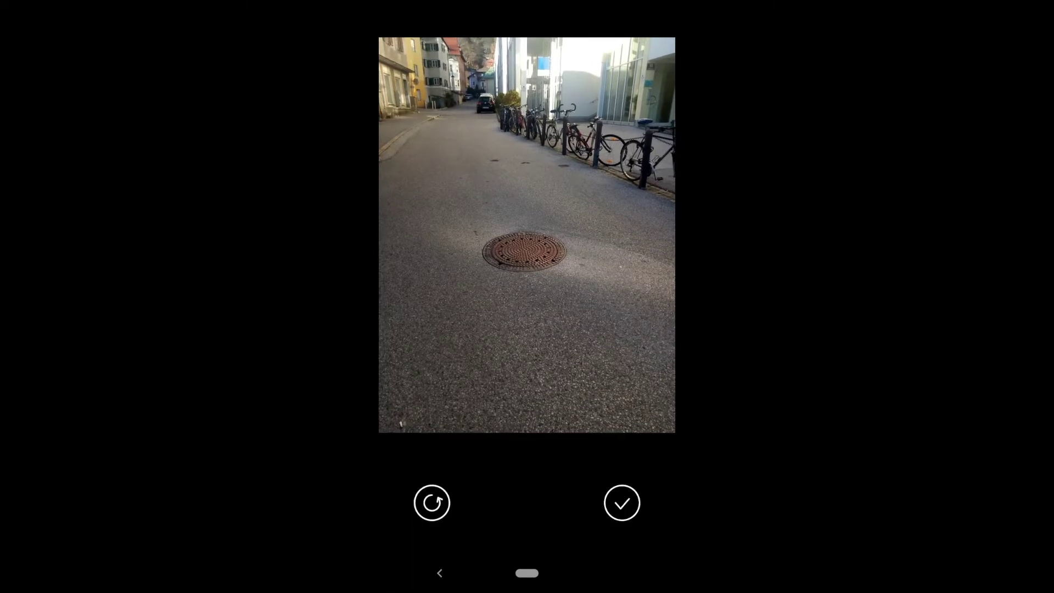
left_click(622, 502)
left_click(399, 306)
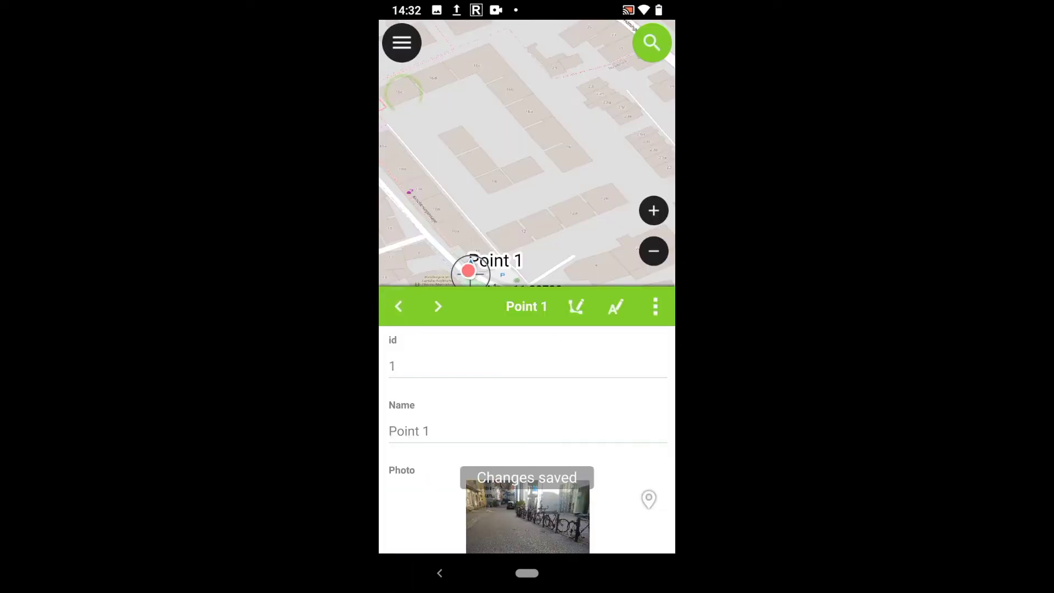
Step: Close Point 1's form and switch the map from editing to browse mode
scroll(526, 439, "down", 10)
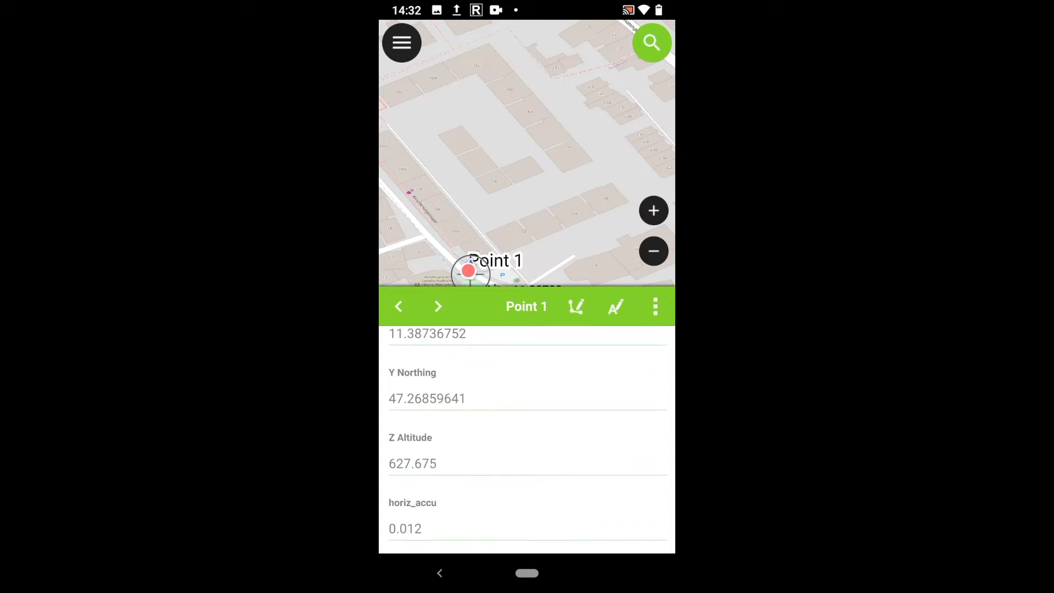
key("Escape")
left_click(401, 42)
left_click(571, 42)
left_click(398, 42)
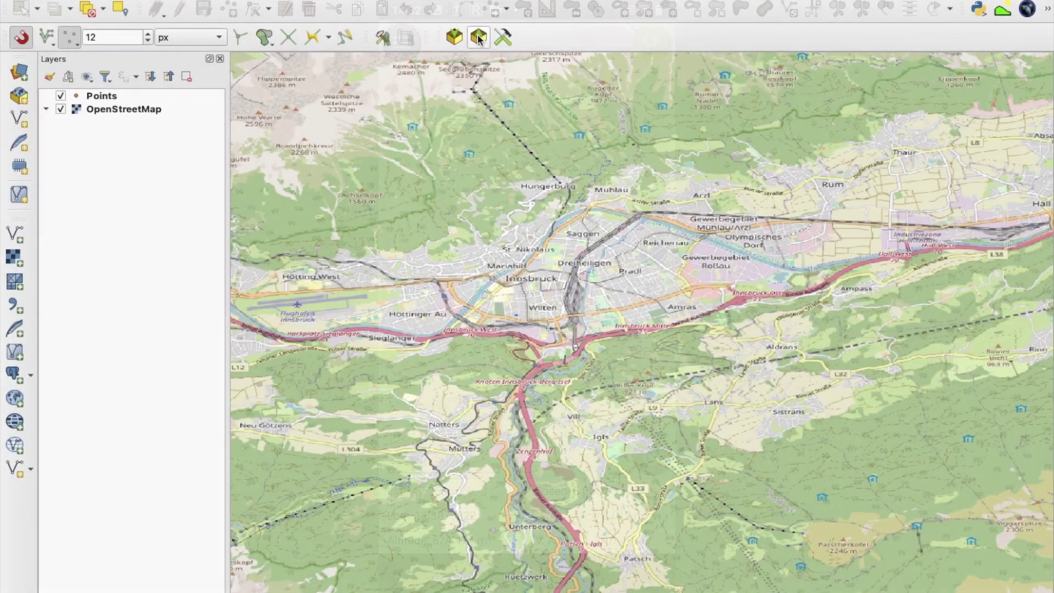
Step: Synchronize the points collected in QField back into the QGIS project and zoom in
left_click(478, 38)
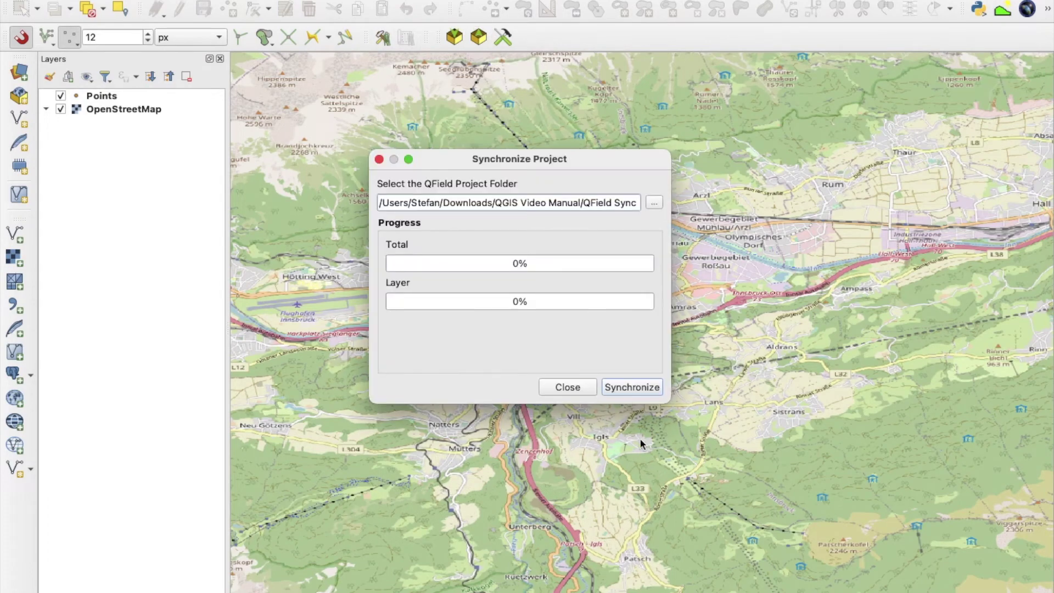
left_click(629, 387)
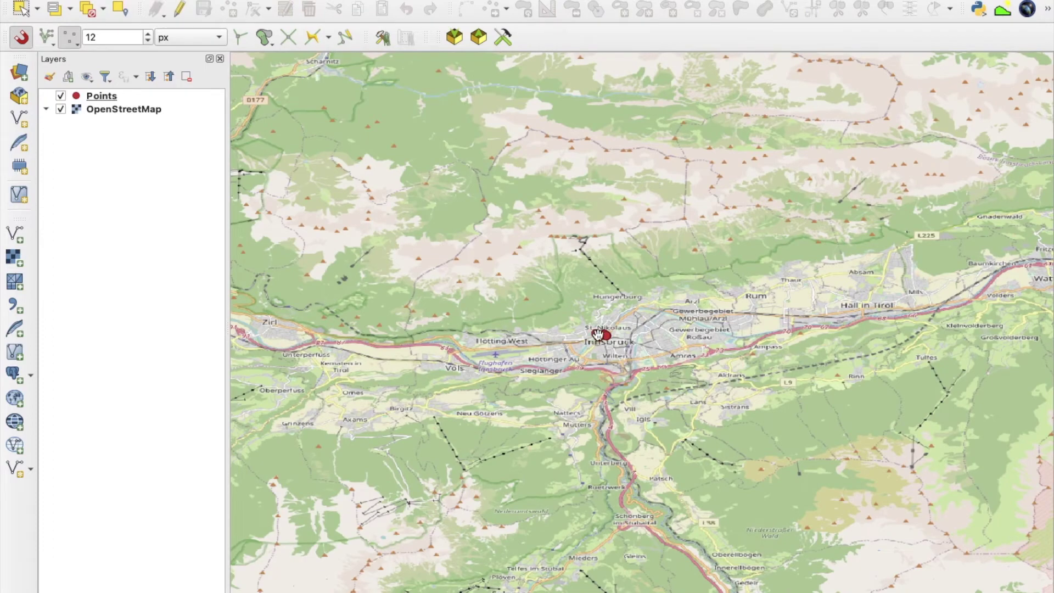
scroll(596, 332, "up", 2)
scroll(597, 333, "up", 5)
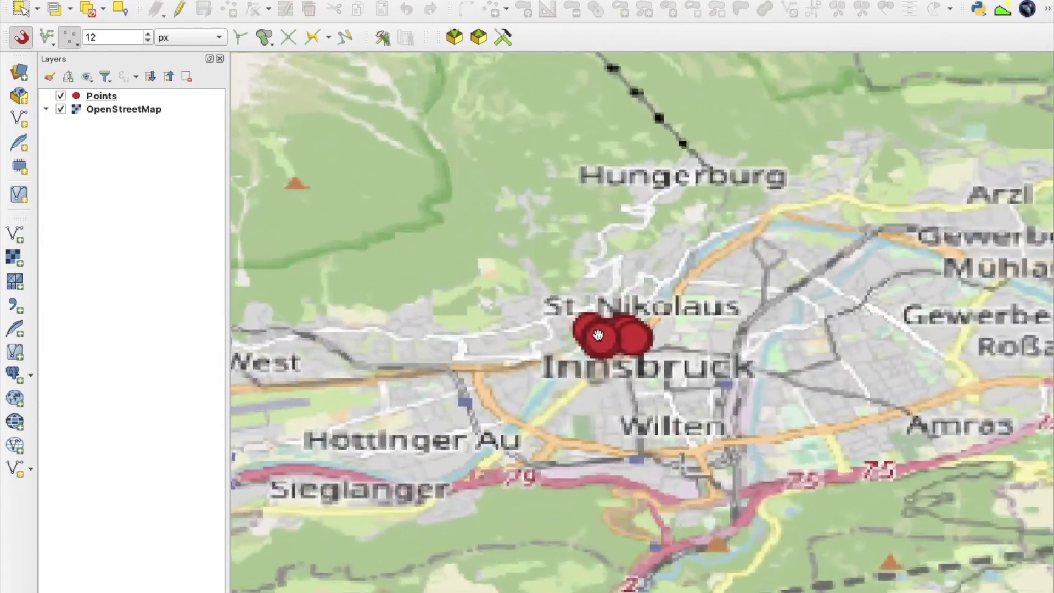
scroll(598, 333, "up", 4)
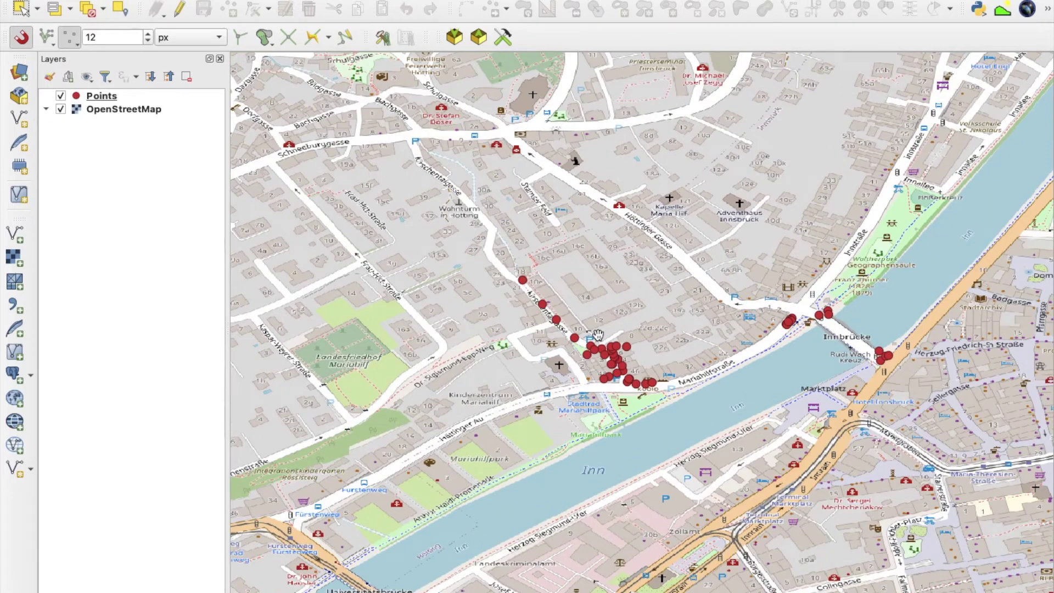
Step: Pan along Mariahilfstraße and across the Innbrücke to view all red surveyed points
left_click_drag(634, 337, 564, 287)
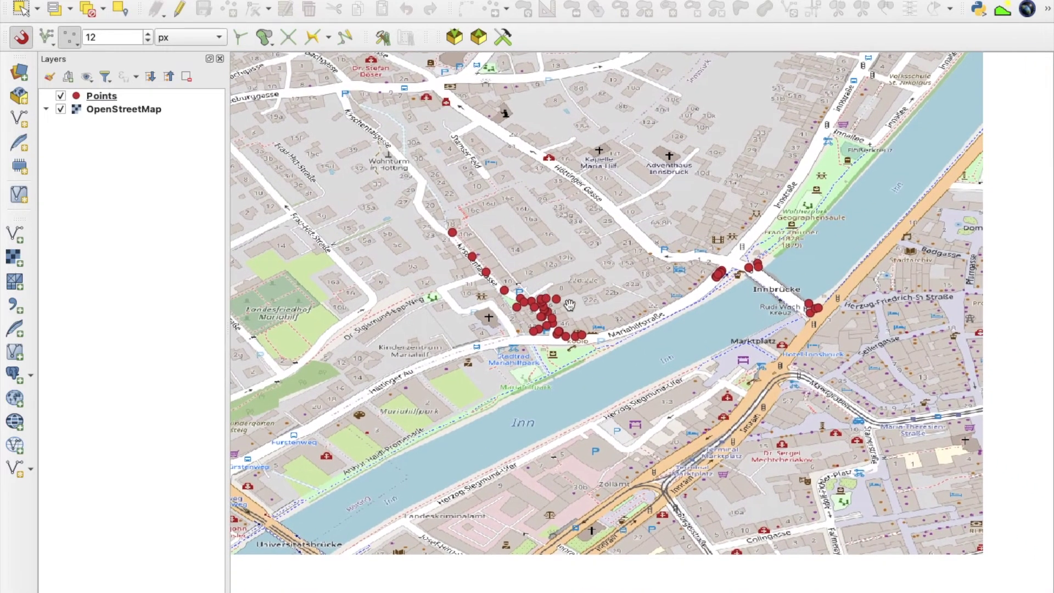
scroll(570, 311, "up", 2)
scroll(570, 311, "up", 1)
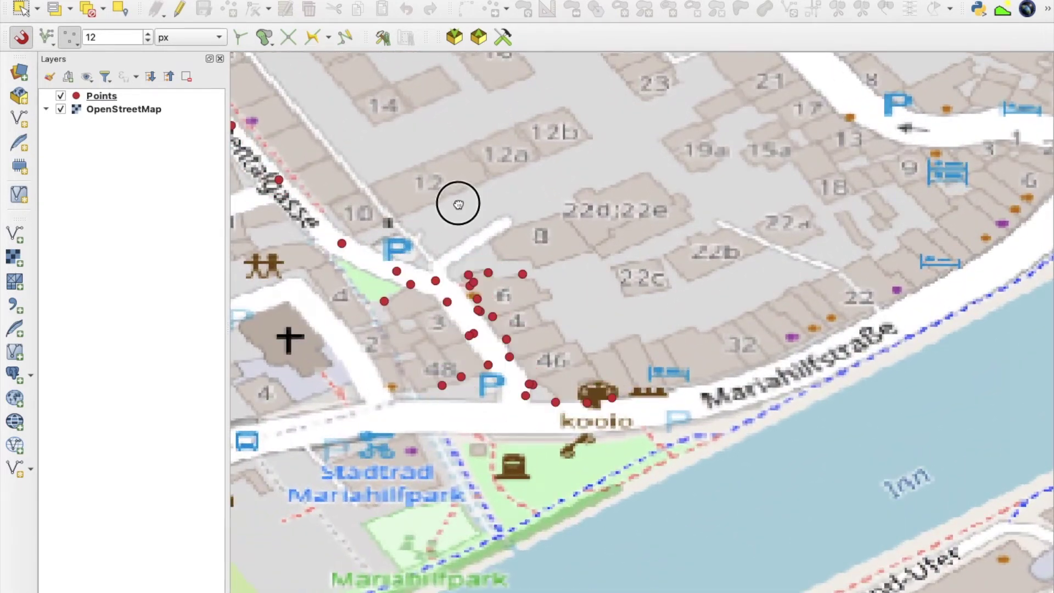
left_click_drag(459, 205, 659, 295)
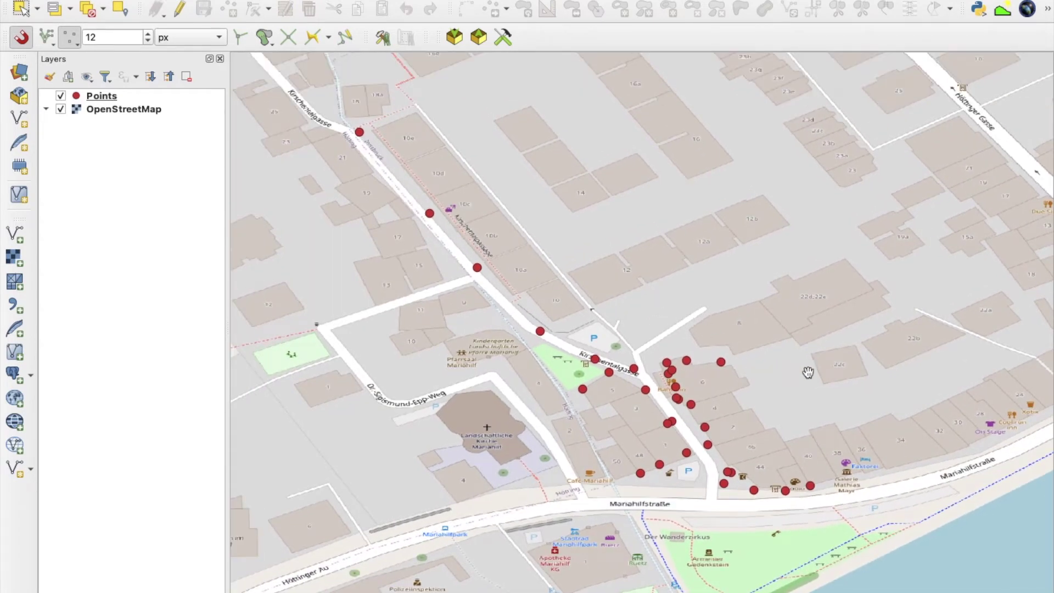
left_click_drag(808, 373, 520, 289)
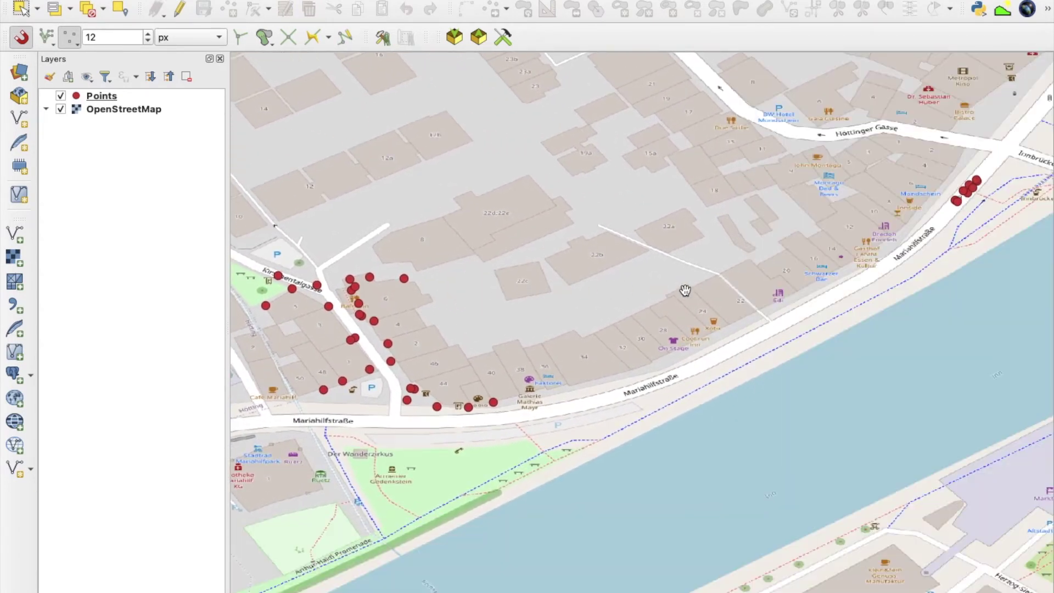
left_click_drag(703, 291, 364, 291)
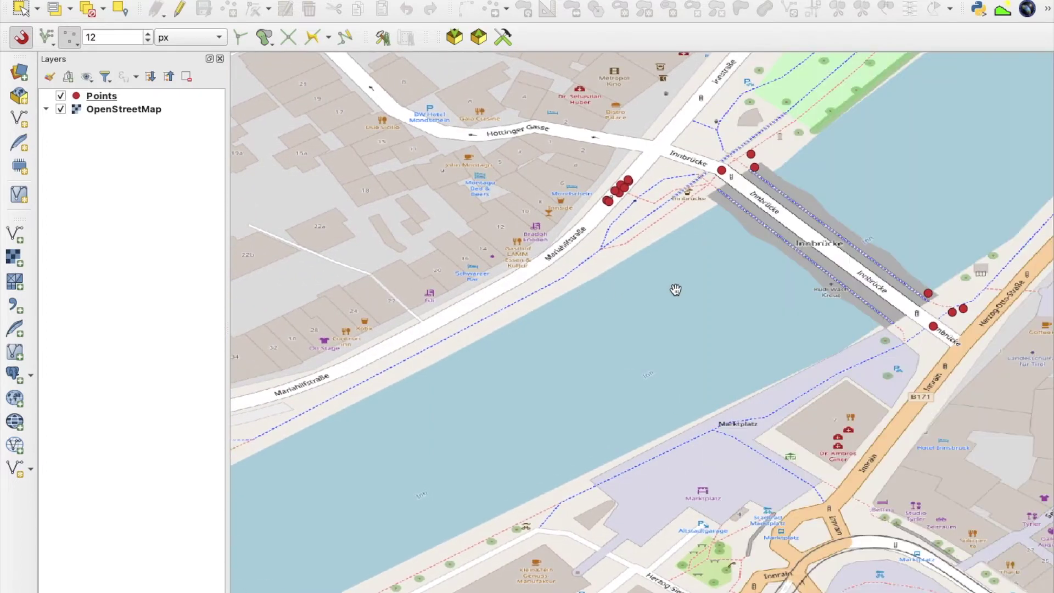
left_click_drag(675, 287, 484, 306)
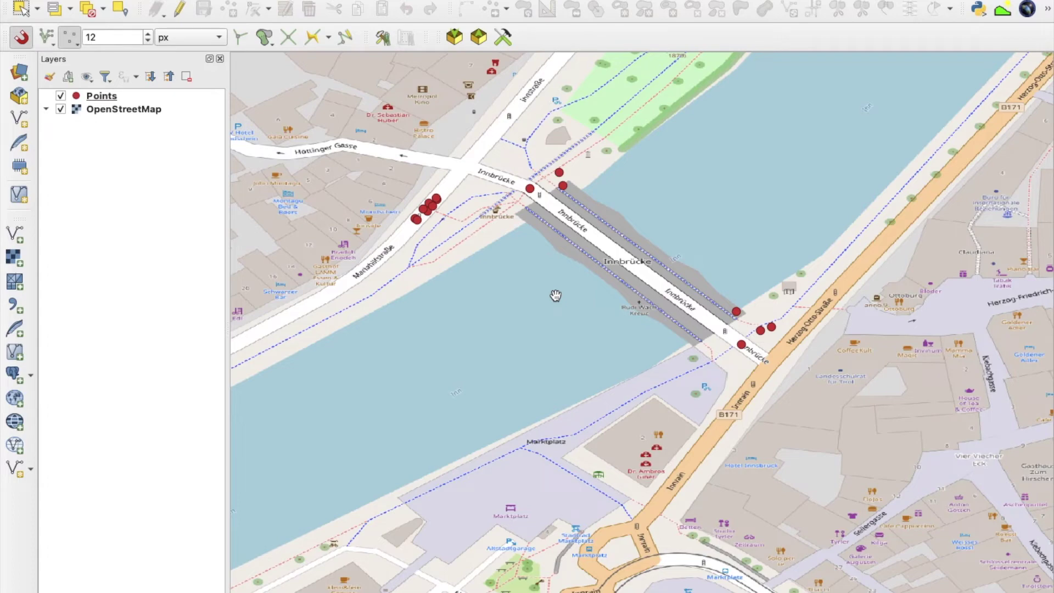
scroll(555, 295, "down", 3)
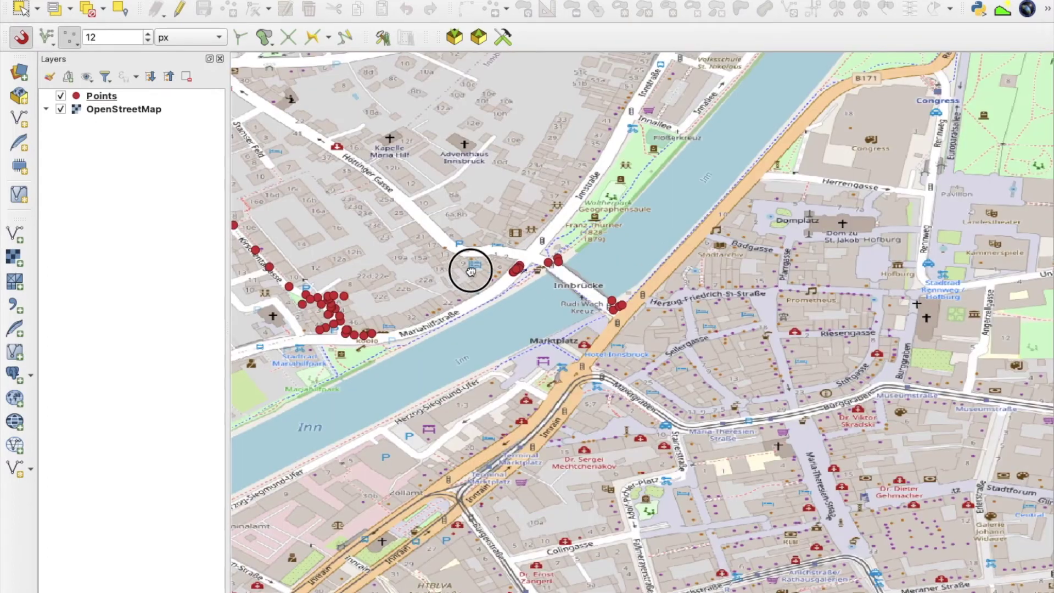
left_click_drag(468, 270, 695, 304)
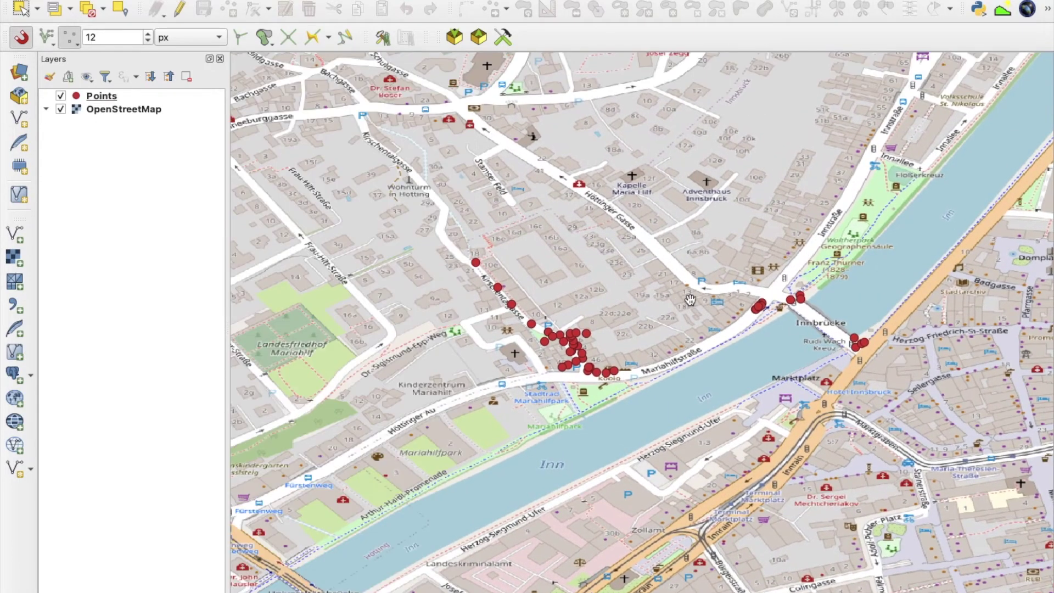
left_click(102, 97)
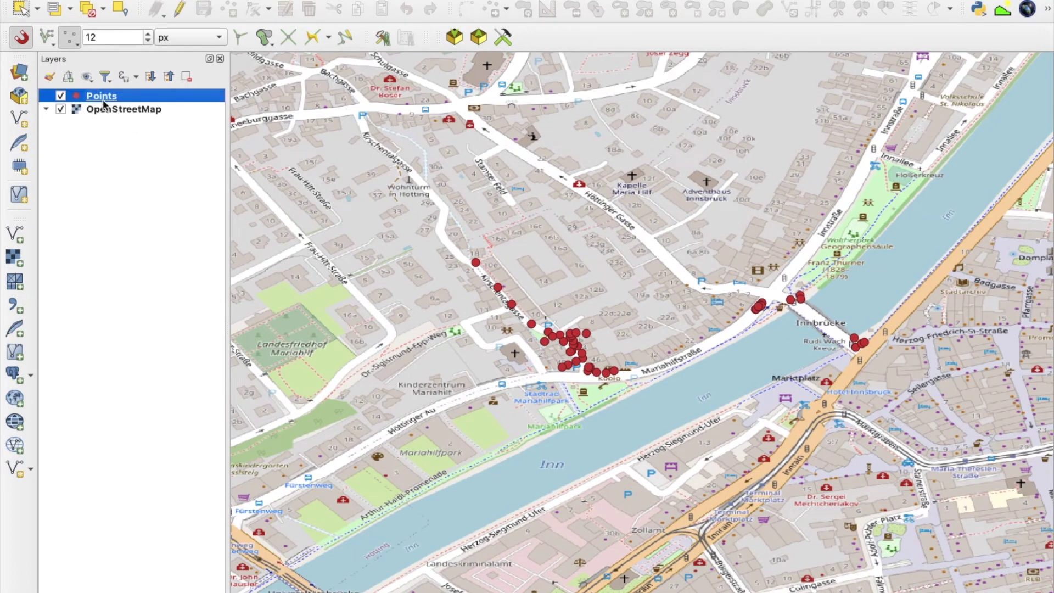
right_click(103, 104)
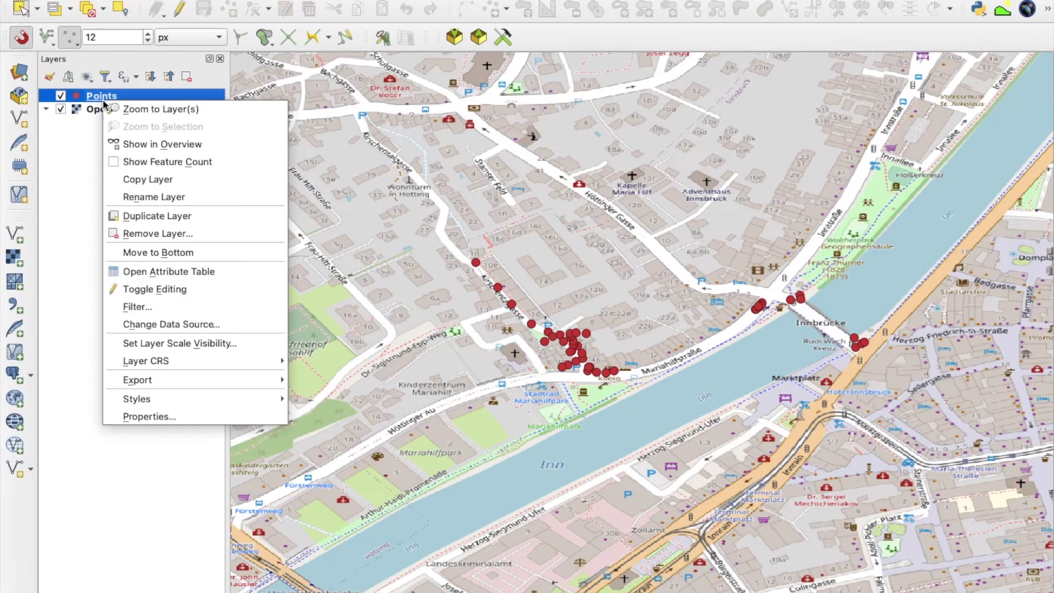
left_click(200, 271)
left_click(142, 12)
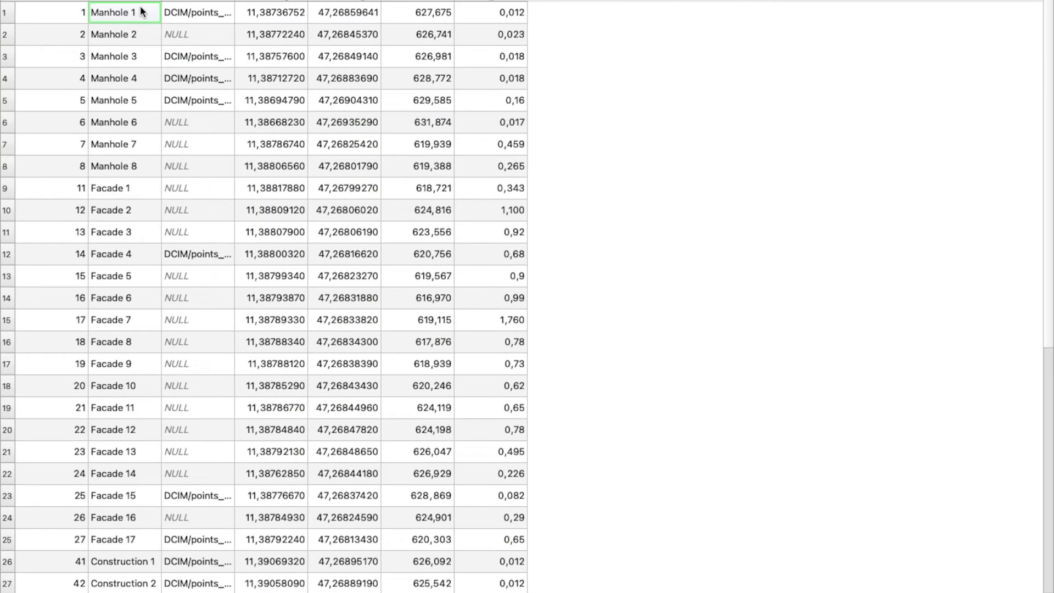
left_click(195, 11)
left_click(277, 12)
left_click(352, 12)
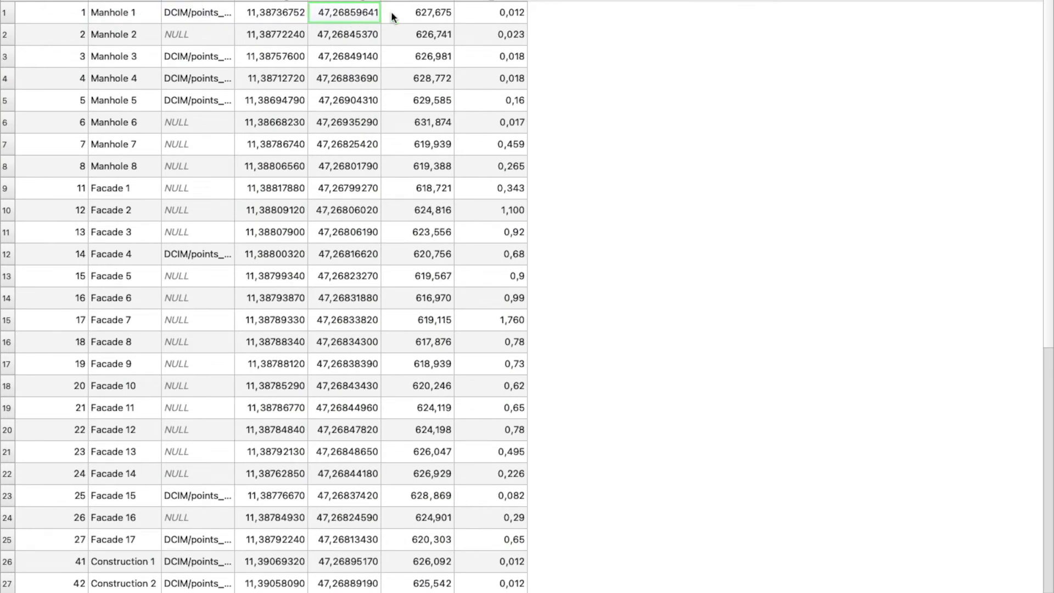
left_click(519, 16)
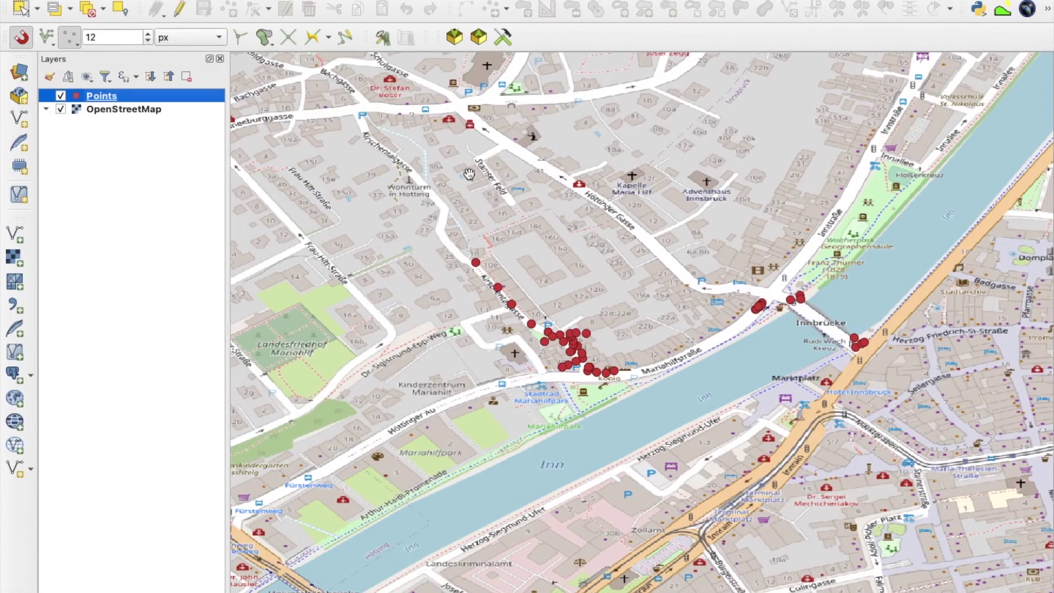